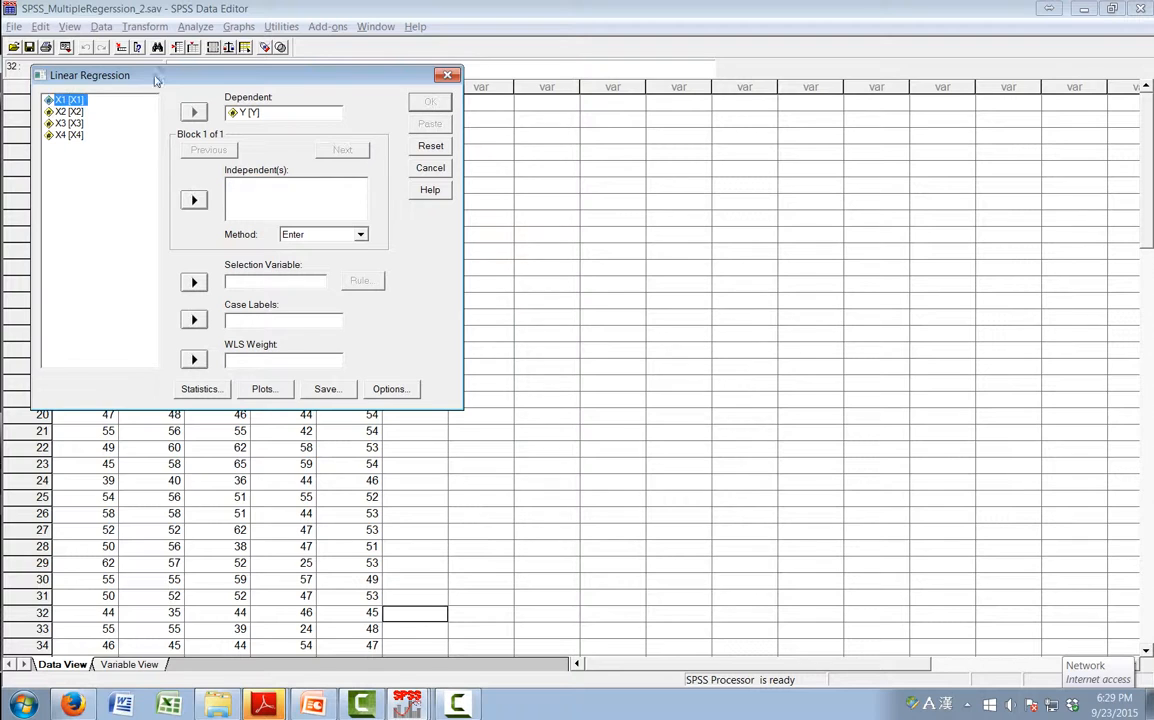
# Step: Assign Y as the dependent variable and add X1 and X2 as independents in block 1 of the linear regression
pyautogui.click(245, 113)
pyautogui.click(193, 111)
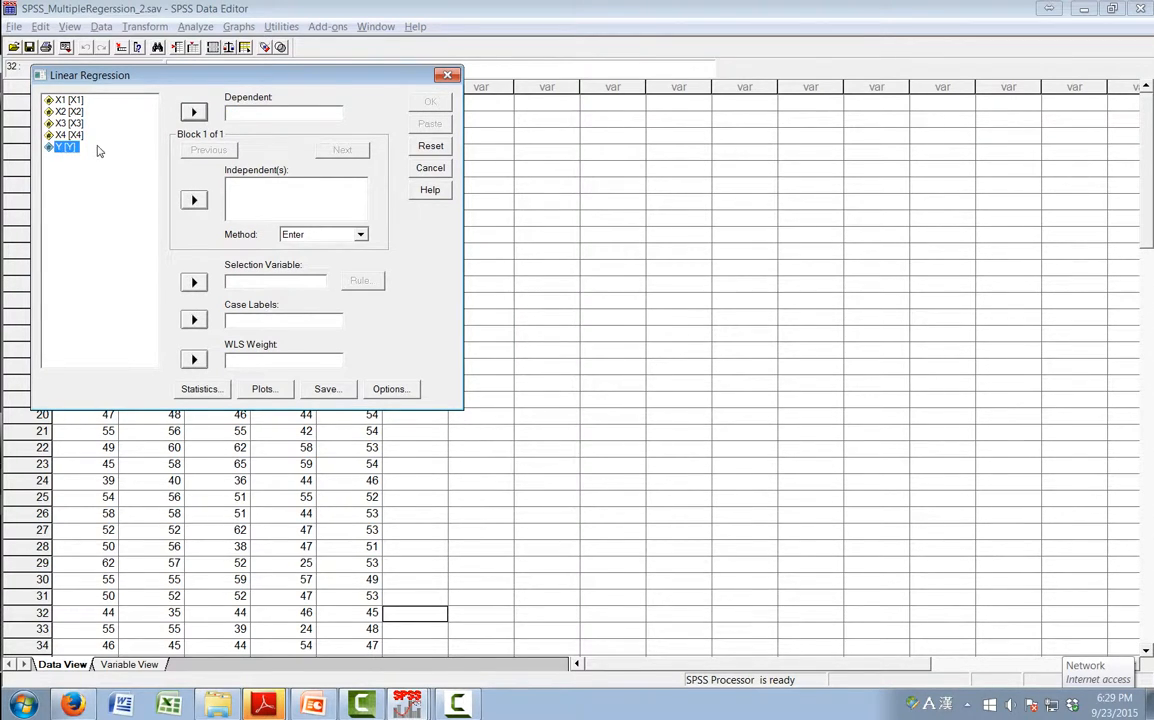
pyautogui.click(193, 111)
pyautogui.click(60, 101)
pyautogui.keyDown('shift'); pyautogui.click(66, 111); pyautogui.keyUp('shift')
pyautogui.click(194, 200)
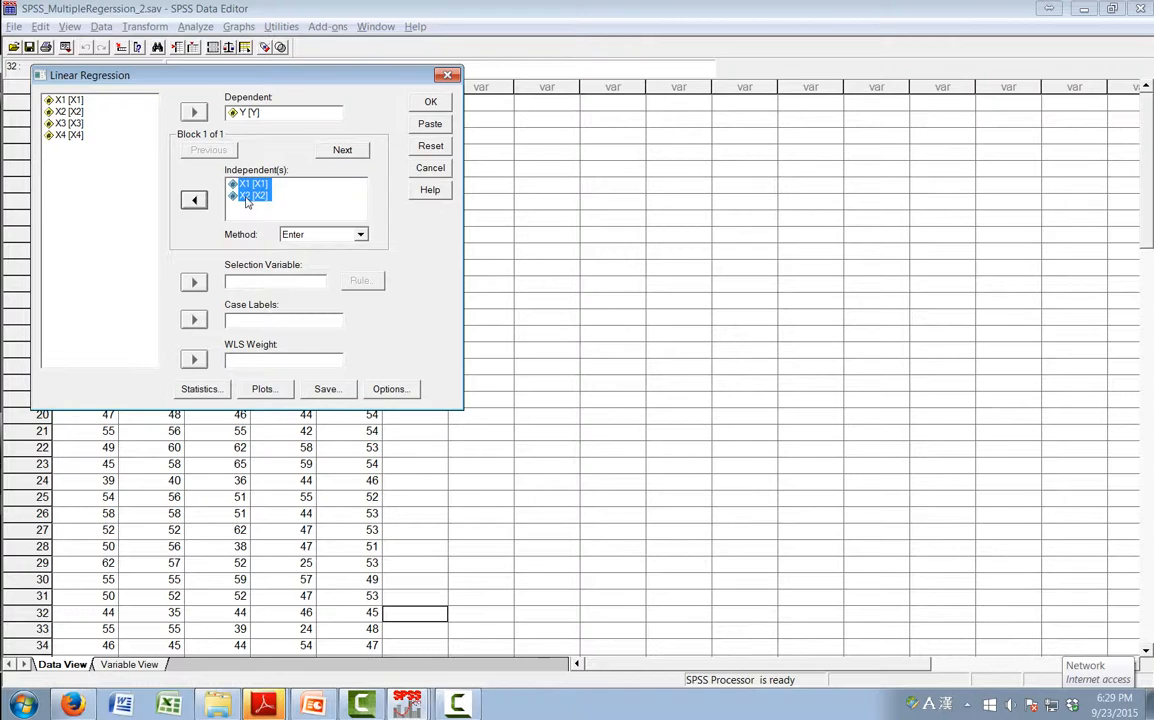
pyautogui.click(307, 206)
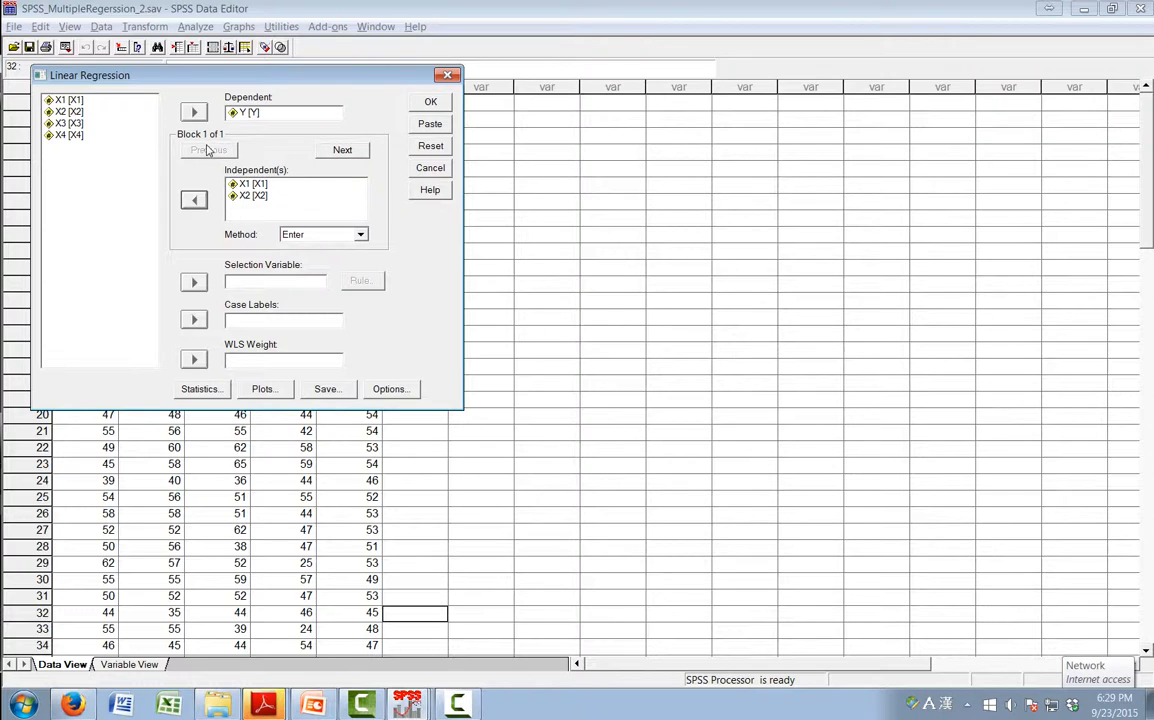
# Step: Add X3 as the independent variable in block 2 with the Enter method and run the hierarchical regression
pyautogui.click(330, 150)
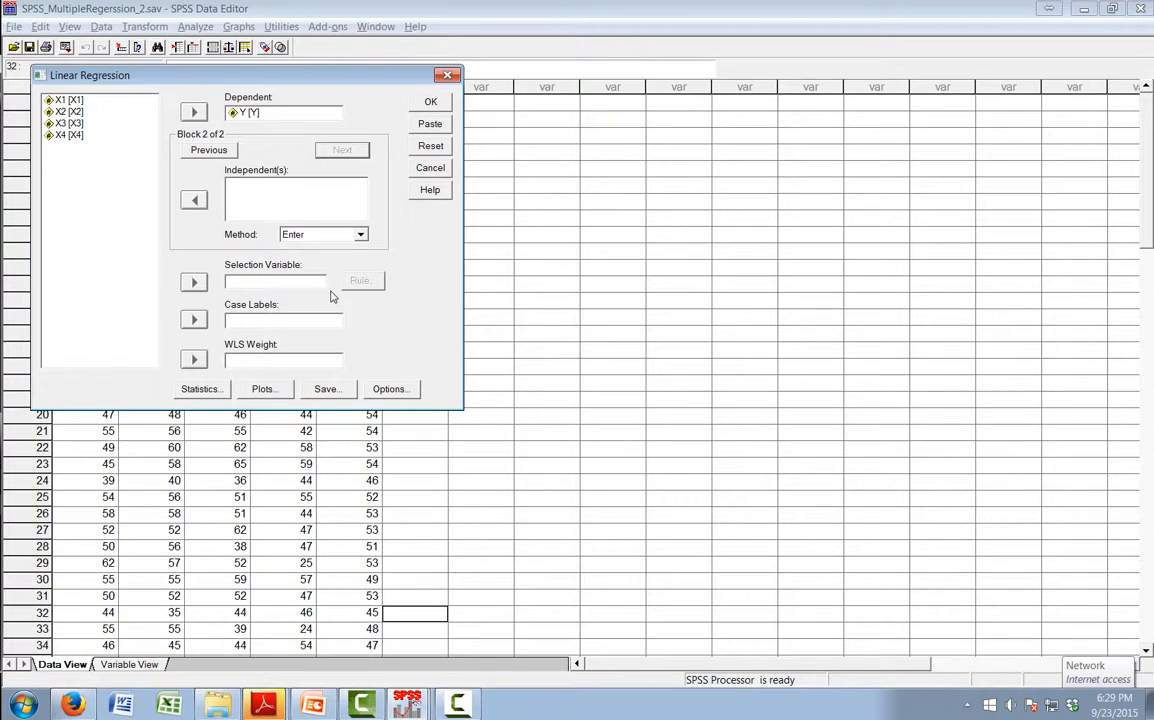
pyautogui.click(207, 151)
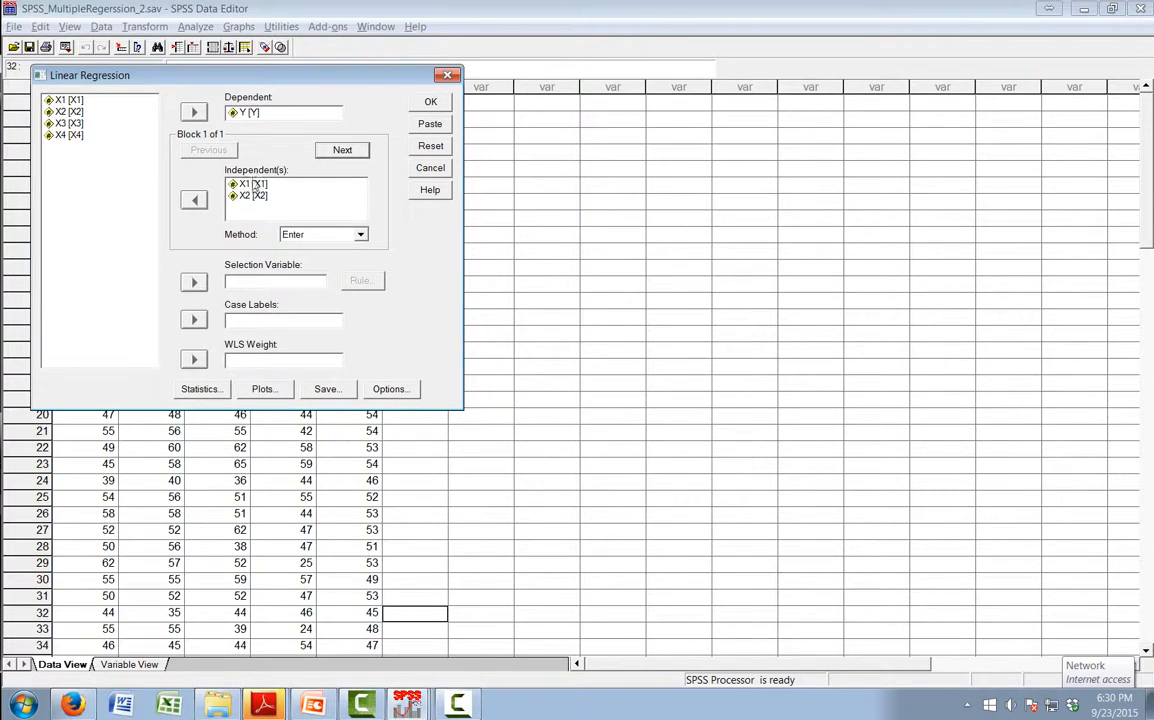
pyautogui.click(363, 150)
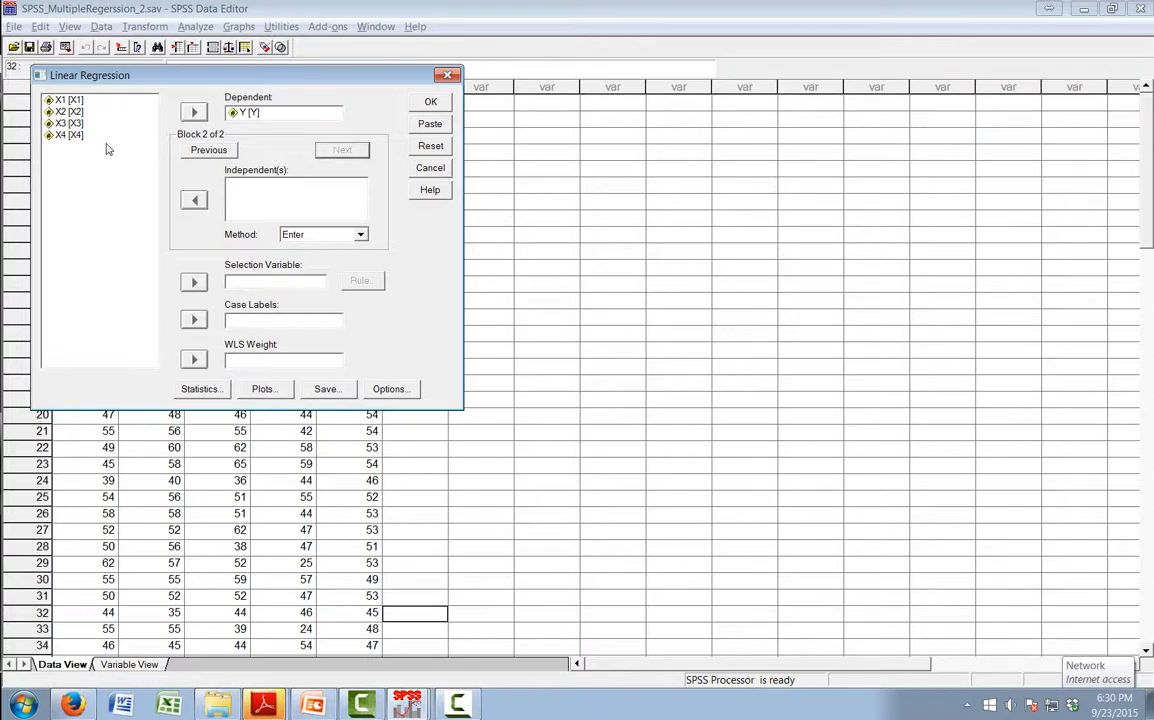
pyautogui.click(67, 122)
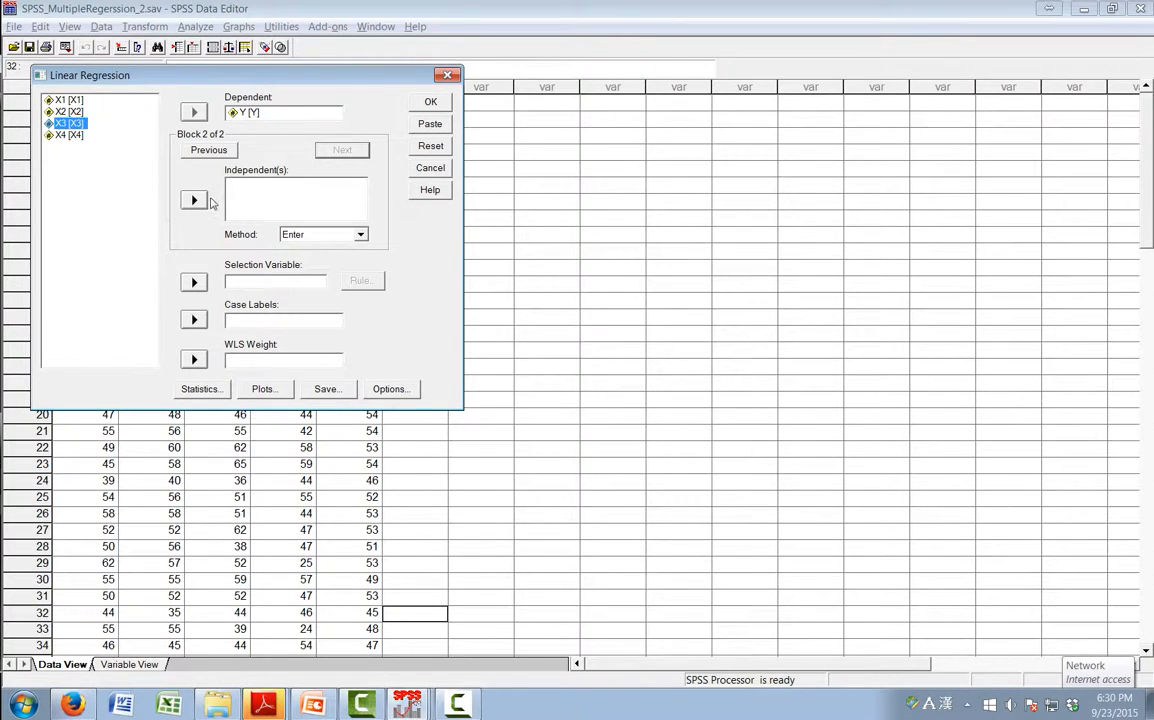
pyautogui.click(204, 201)
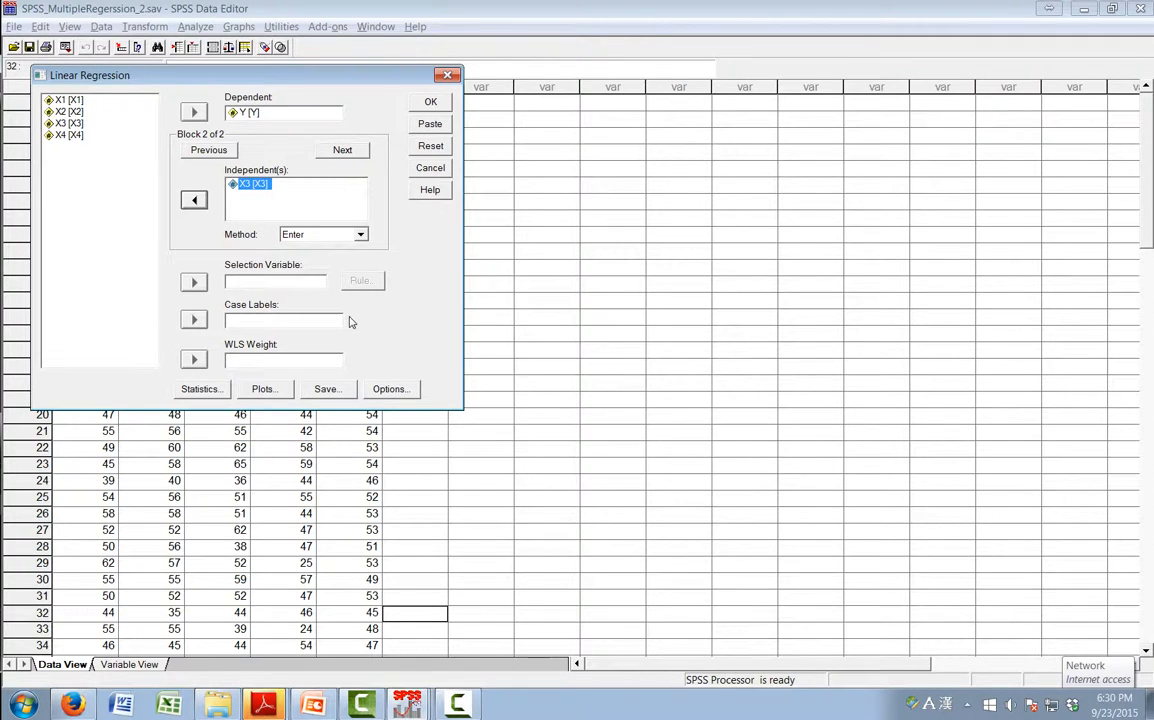
pyautogui.click(436, 107)
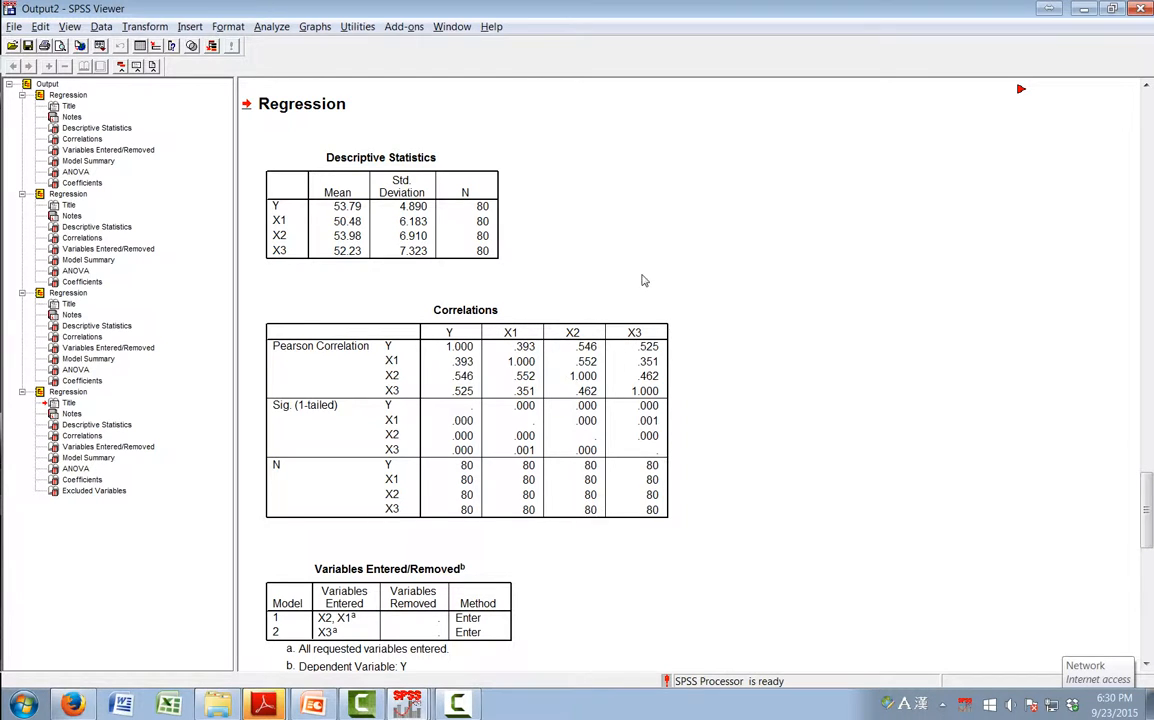
# Step: Examine the regression output for both models, comparing the entered variables, R Square values, ANOVA results, coefficients and excluded variables
pyautogui.rightClick(755, 420)
pyautogui.click(746, 412)
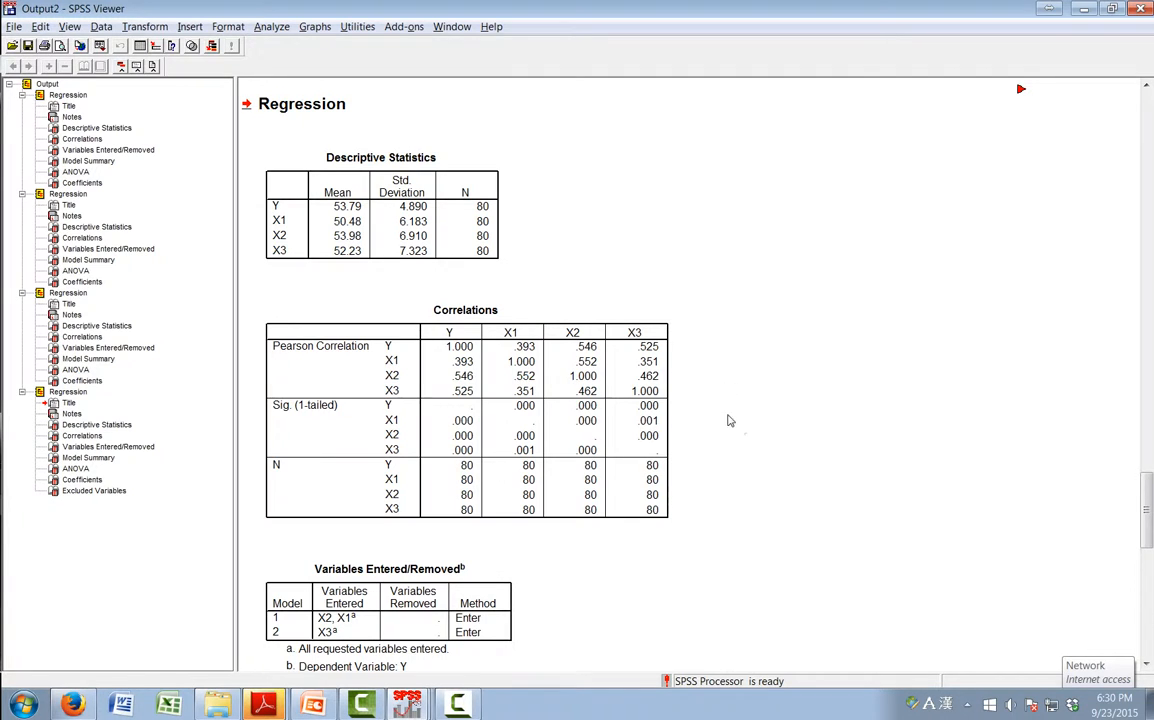
pyautogui.scroll(-5, 612, 320)
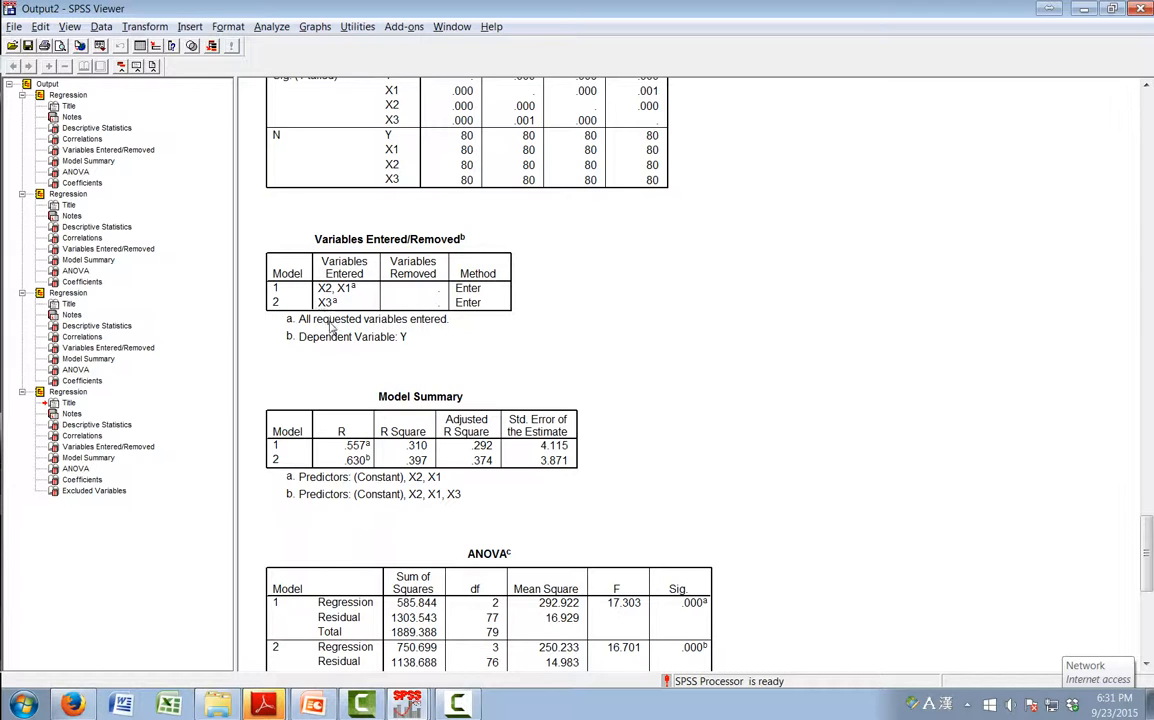
pyautogui.scroll(-3, 440, 400)
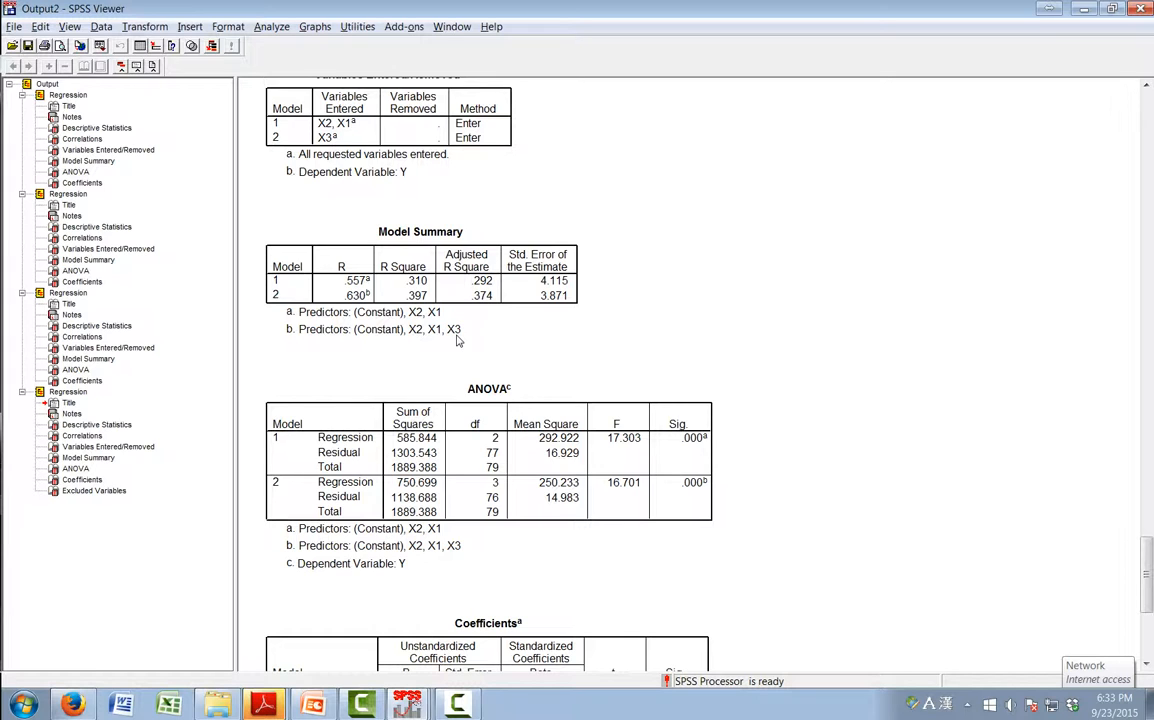
pyautogui.scroll(-3, 455, 343)
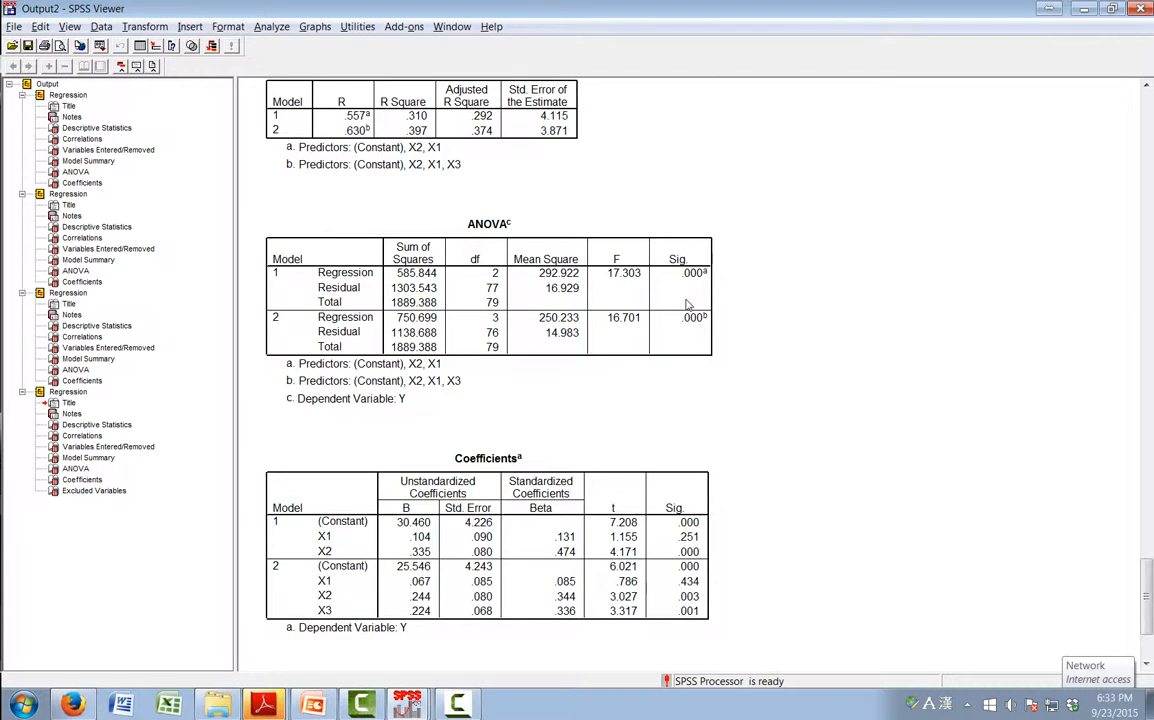
pyautogui.scroll(-3, 683, 303)
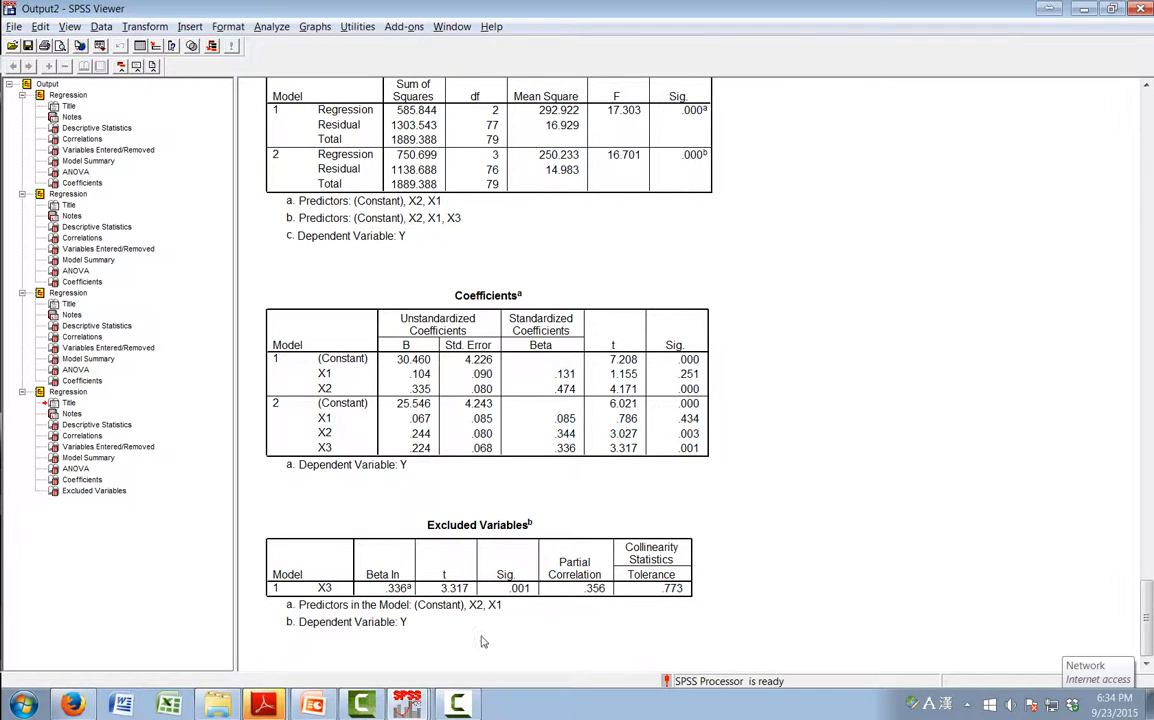
pyautogui.rightClick(854, 494)
pyautogui.click(729, 536)
pyautogui.scroll(3, 722, 577)
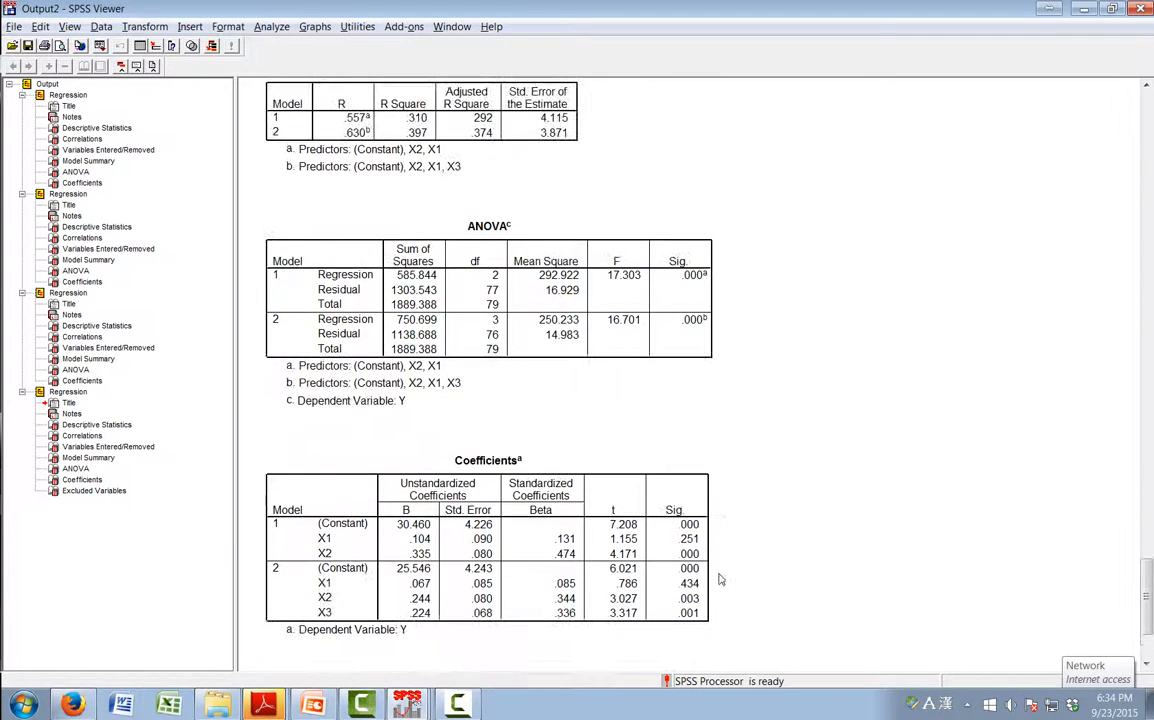
pyautogui.scroll(2, 722, 577)
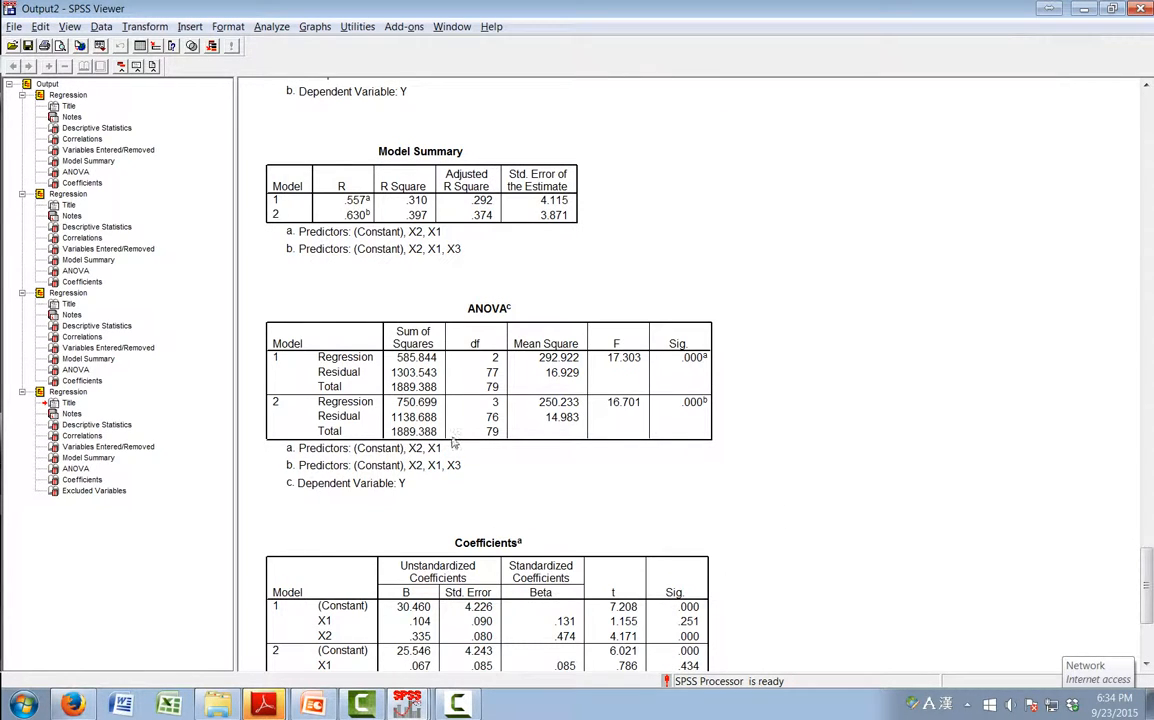
pyautogui.scroll(-2, 400, 568)
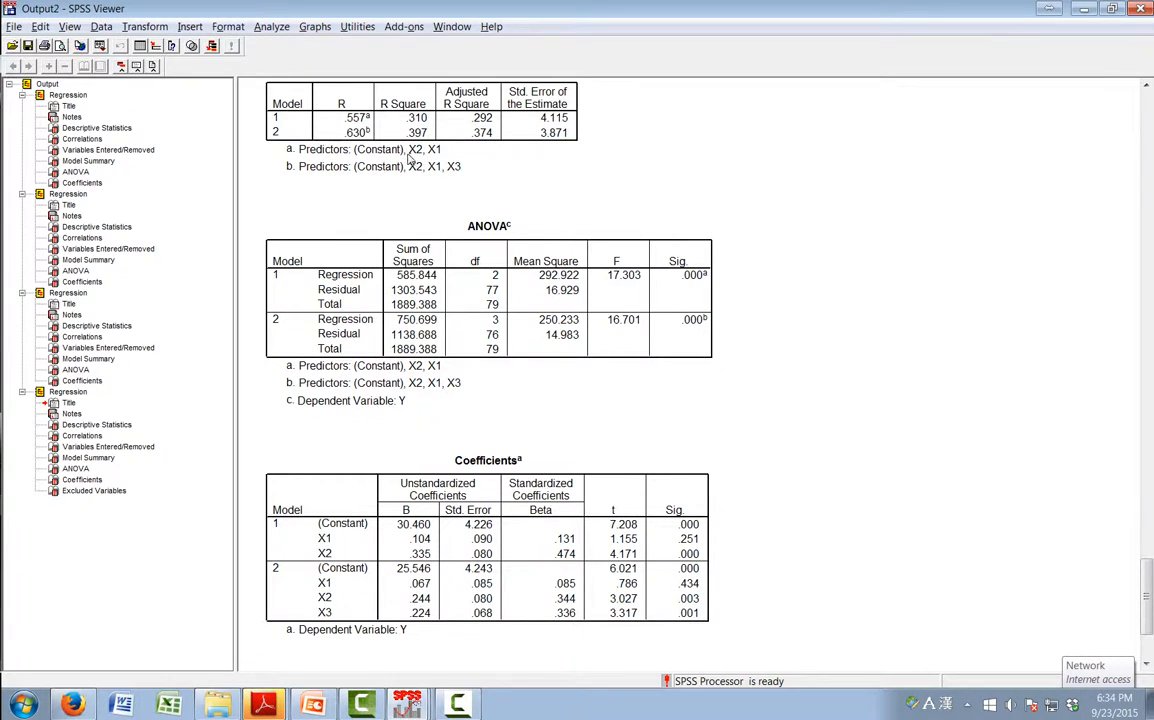
pyautogui.scroll(2, 409, 152)
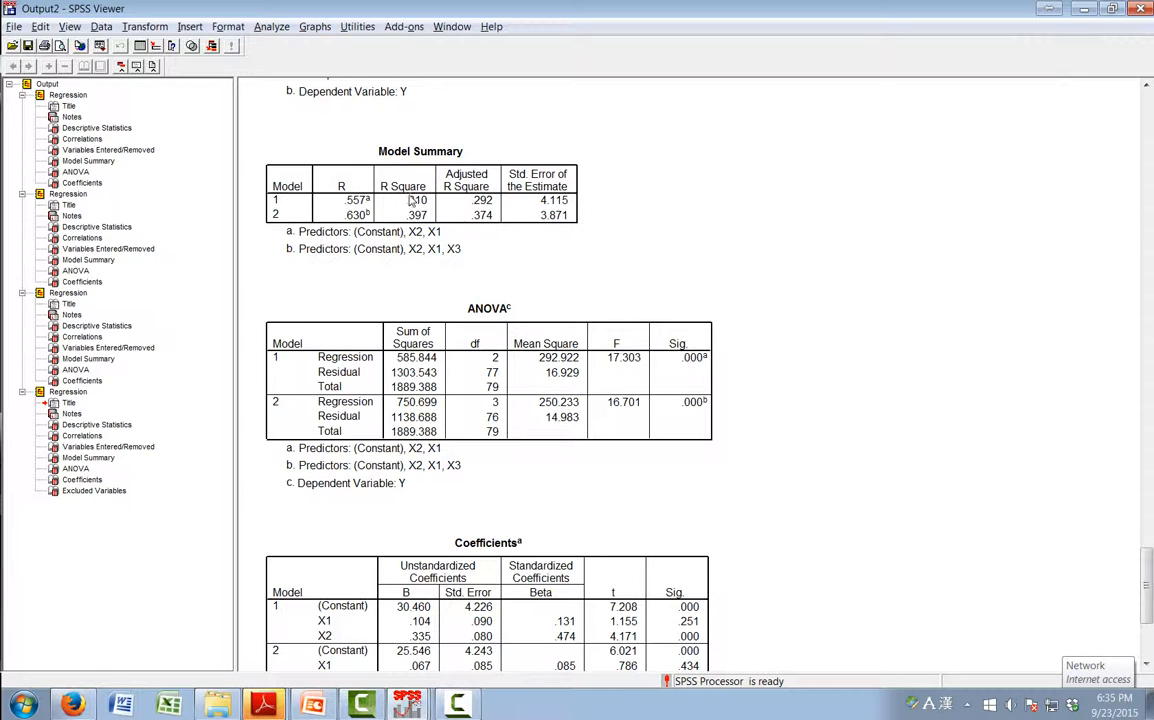
pyautogui.scroll(-2, 558, 319)
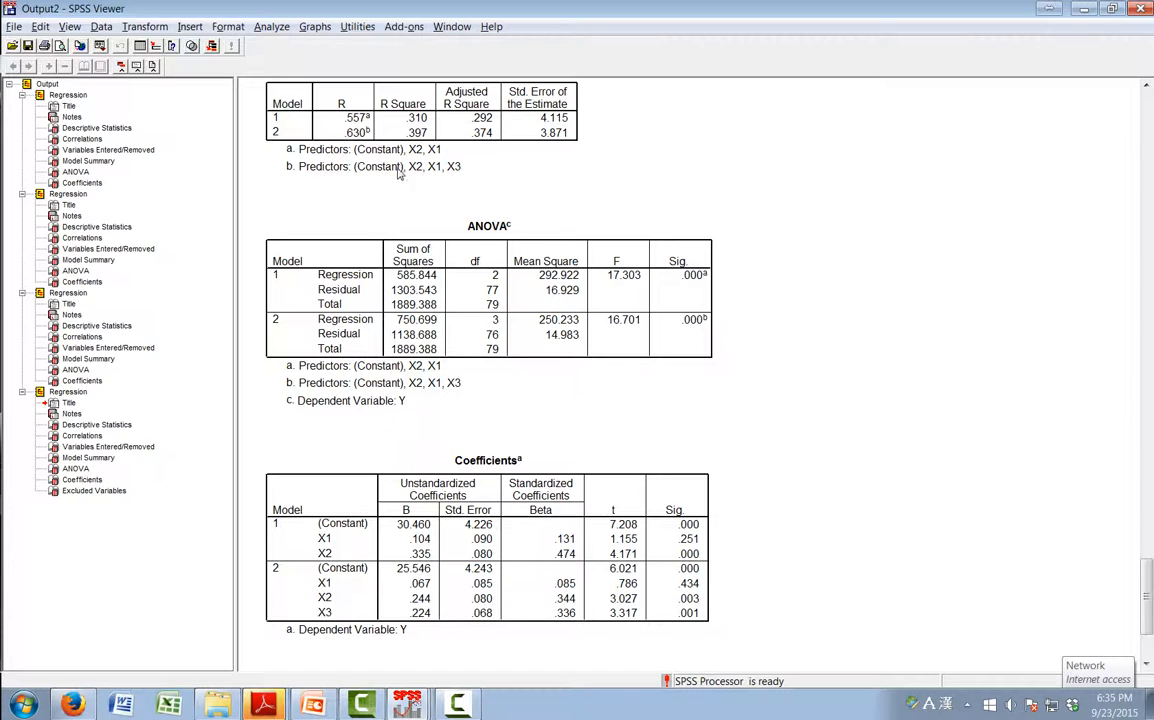
# Step: Reopen the Linear Regression setup for the SPSS_MultipleRegerssion_2.sav data and review the predictors in blocks 1 and 2
pyautogui.click(408, 703)
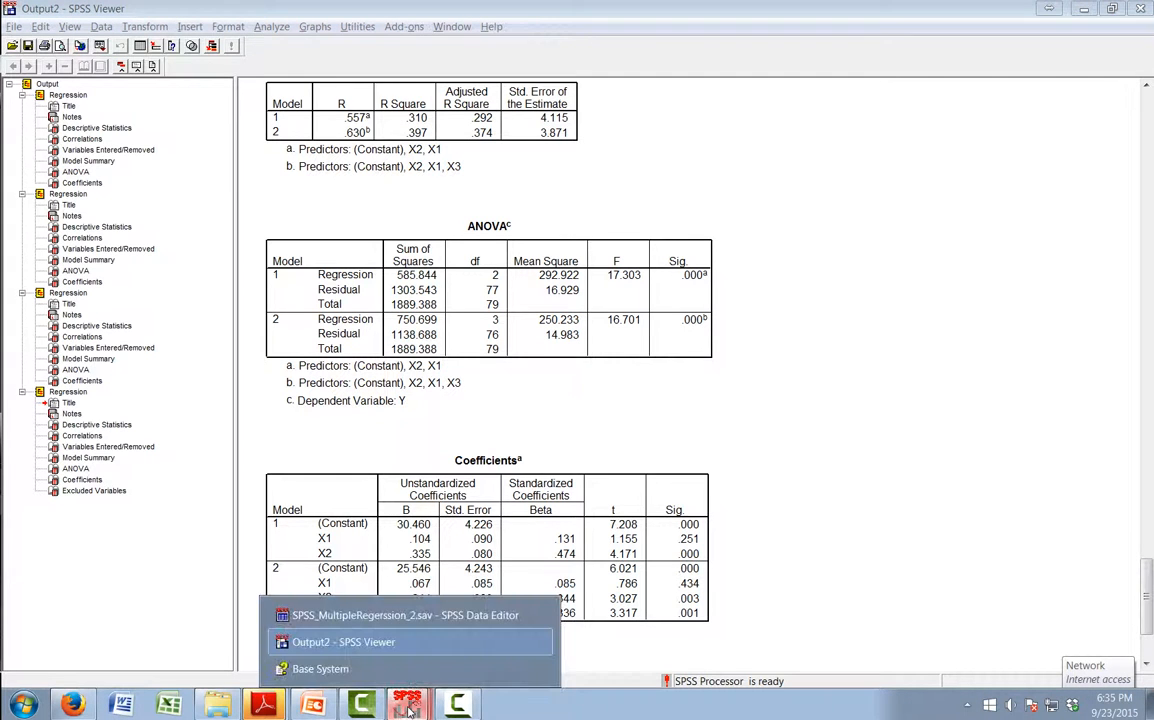
pyautogui.click(391, 616)
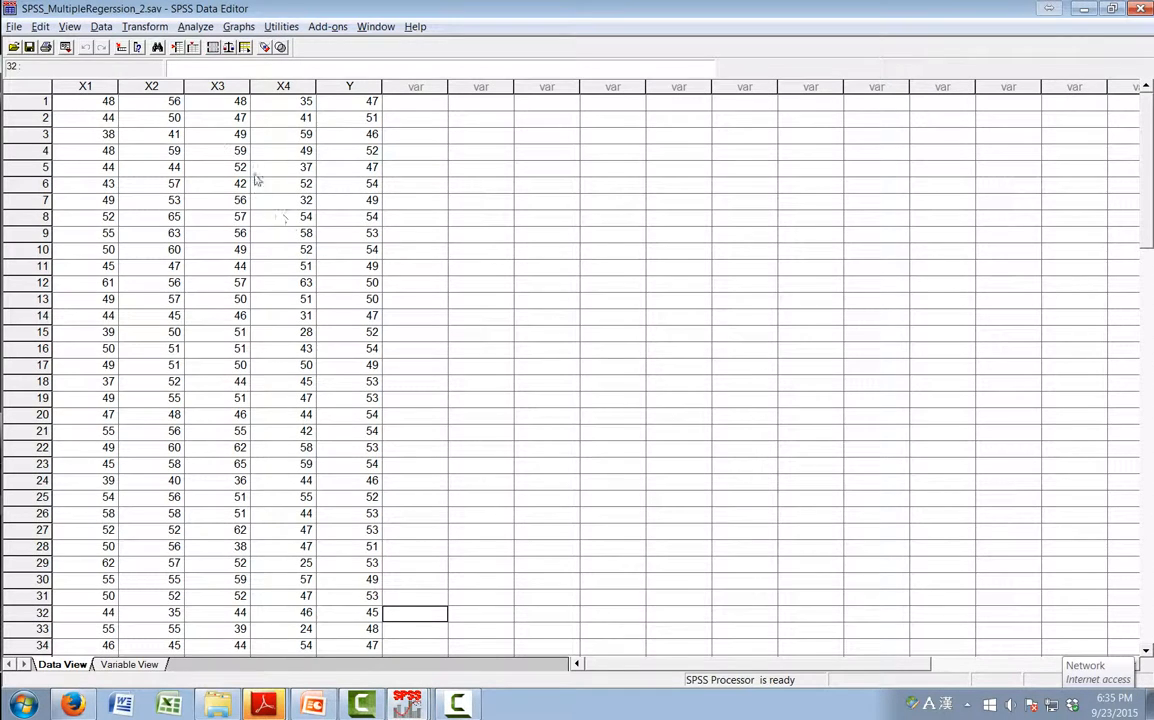
pyautogui.click(196, 27)
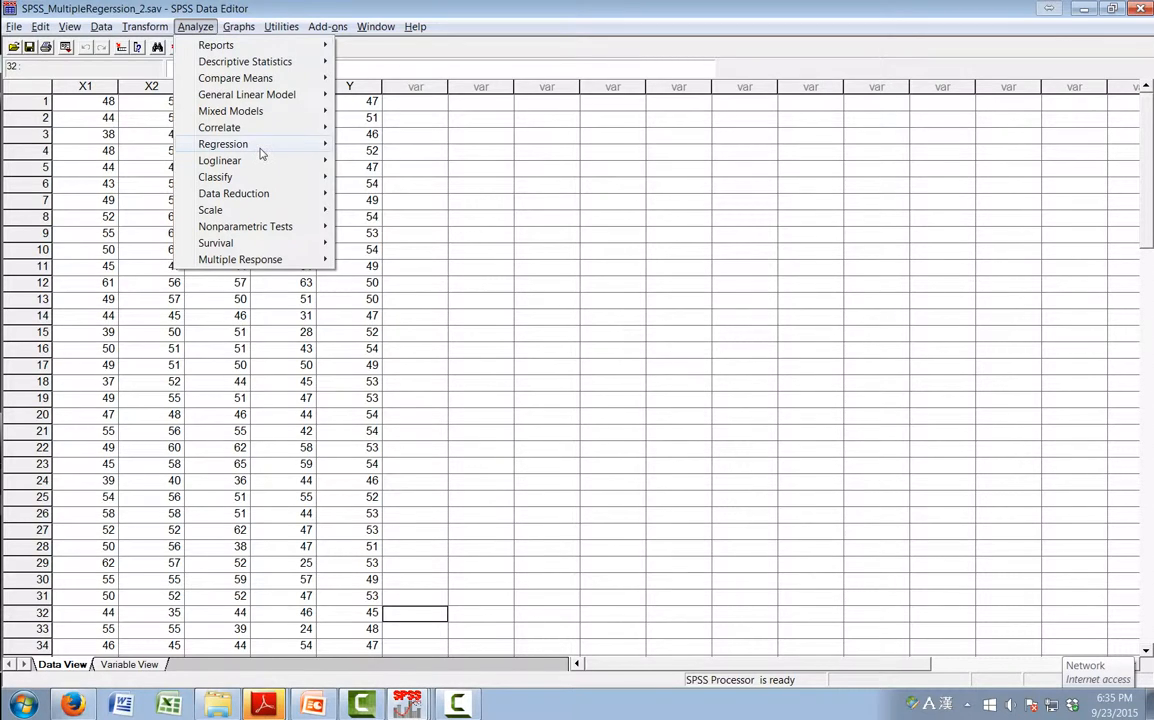
pyautogui.moveTo(261, 153)
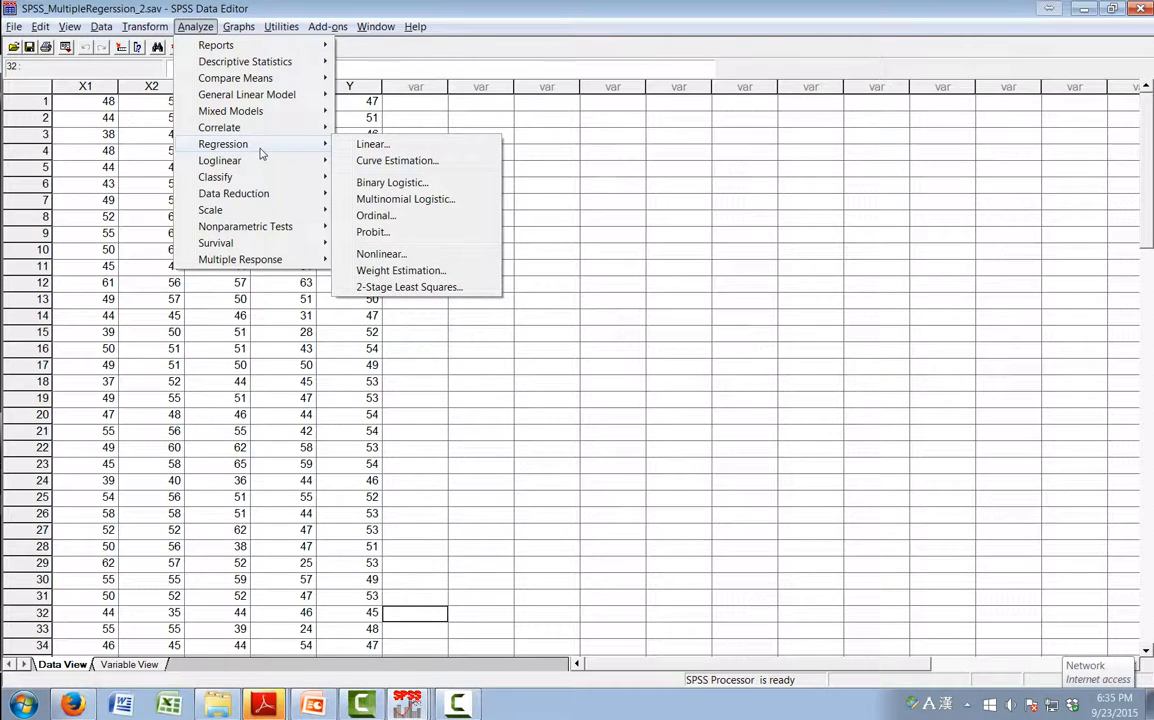
pyautogui.click(437, 147)
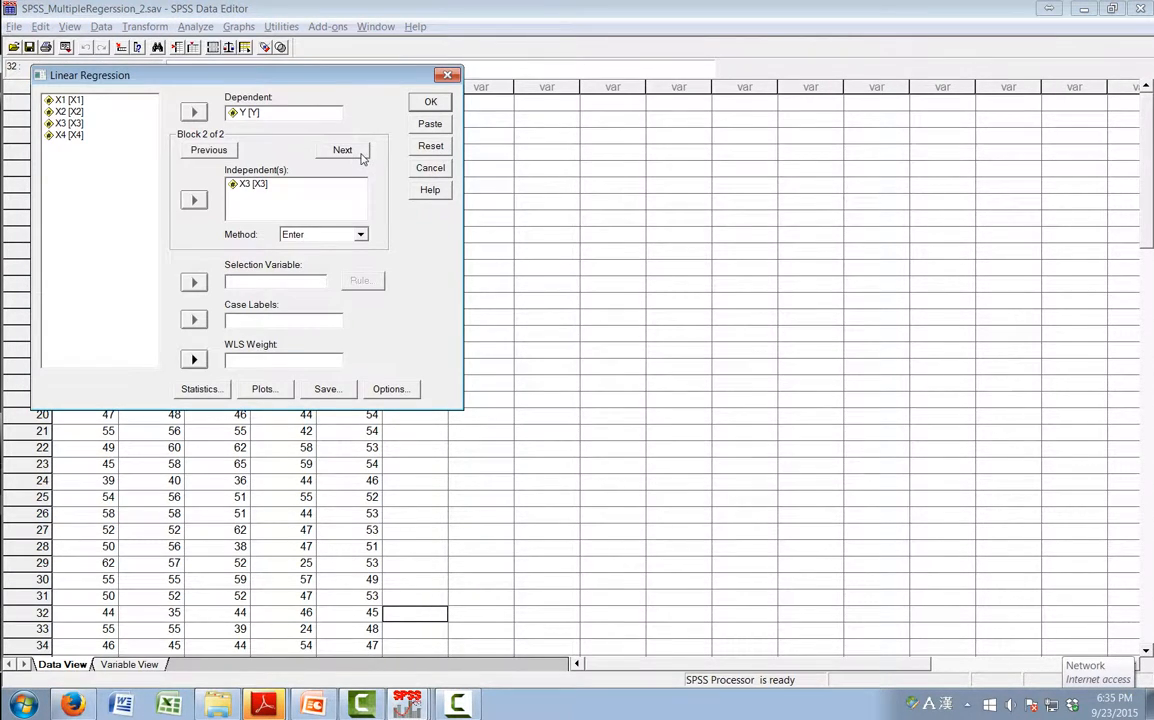
pyautogui.click(205, 149)
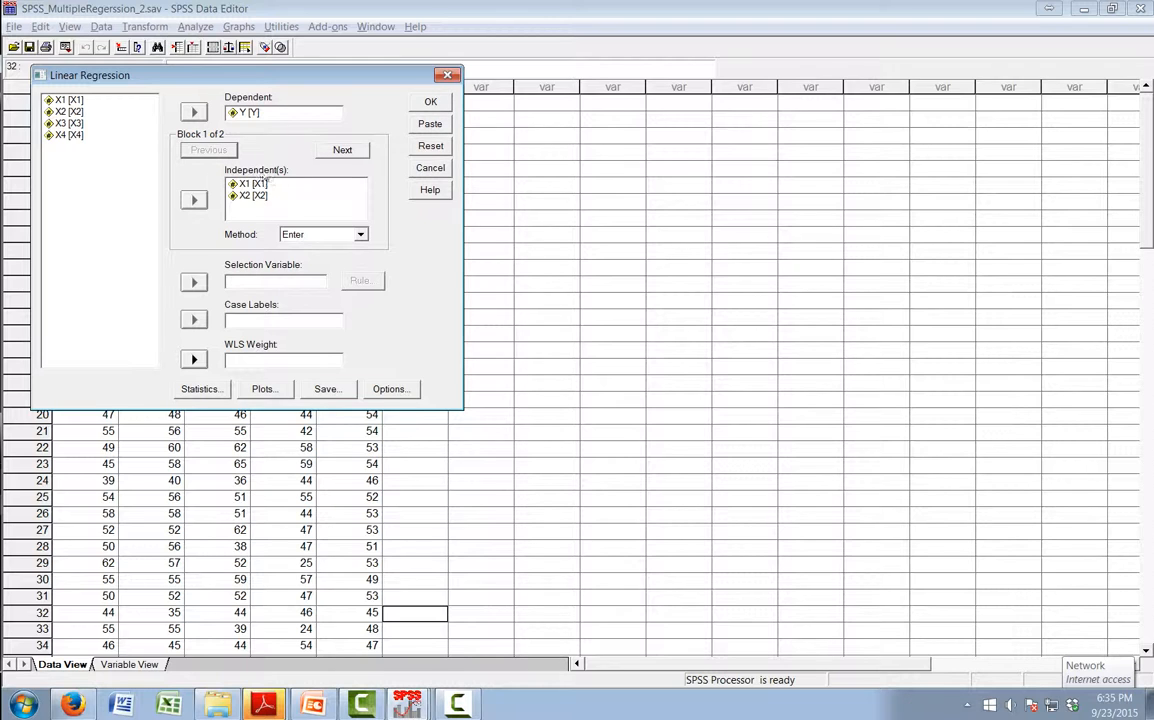
pyautogui.click(342, 152)
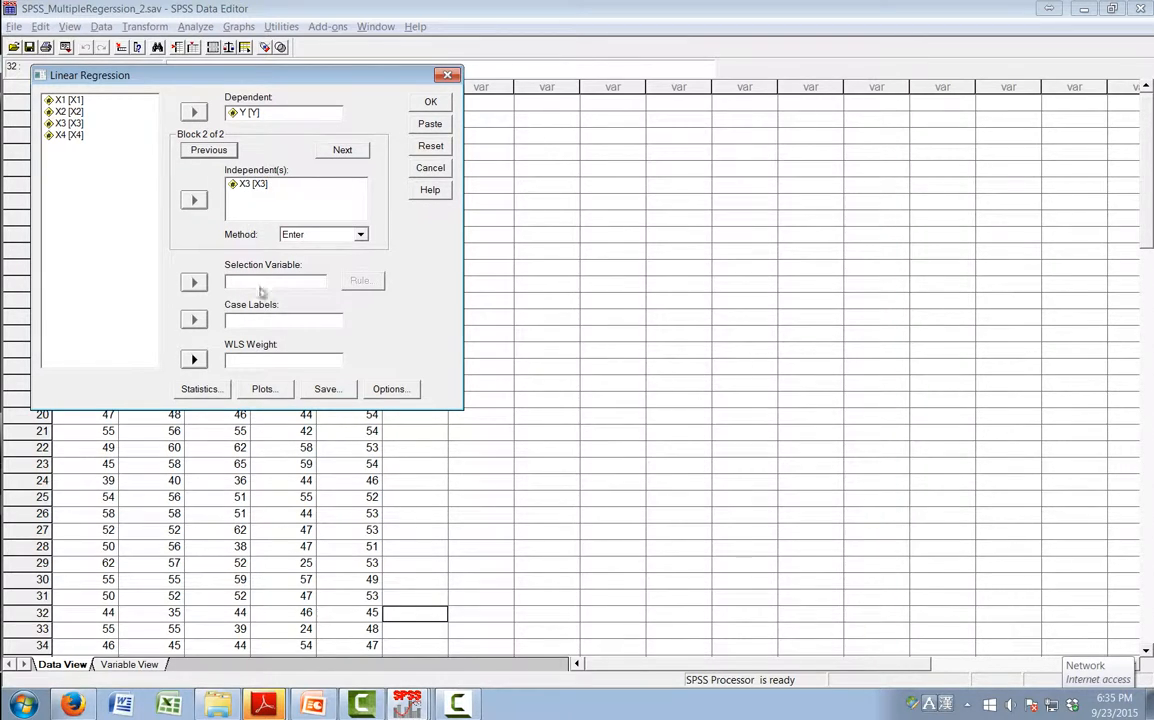
# Step: Include the R squared change statistic in the regression output and rerun the two-block analysis
pyautogui.click(198, 389)
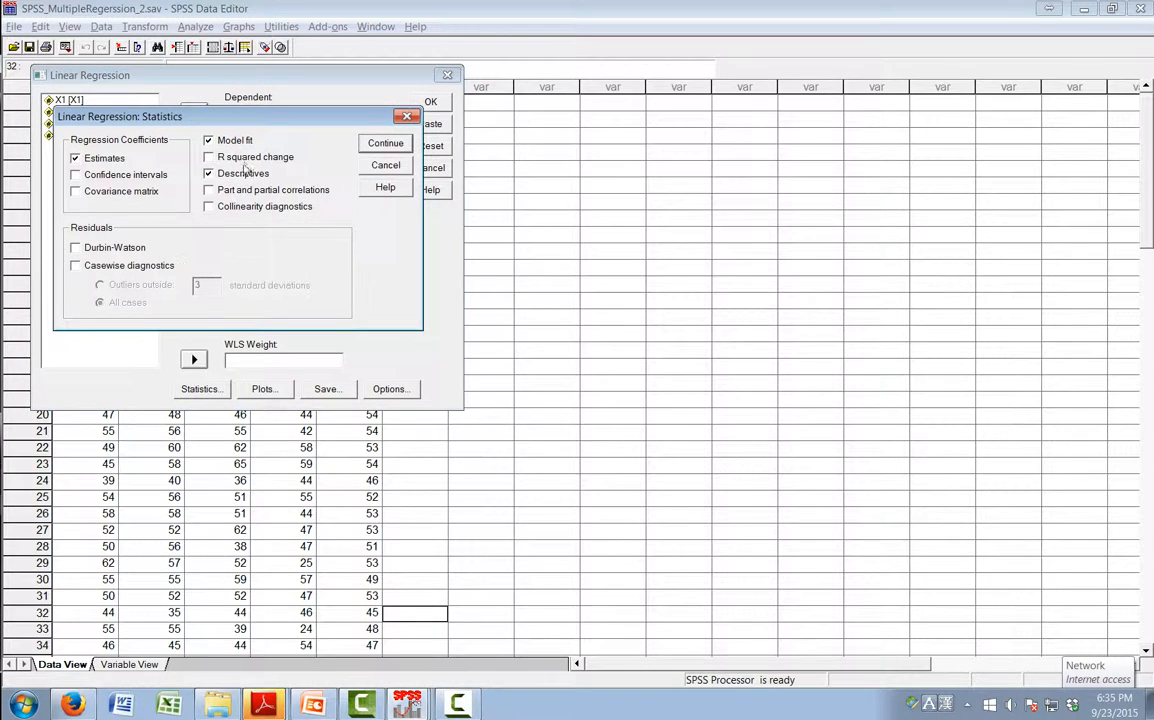
pyautogui.click(214, 160)
pyautogui.click(382, 143)
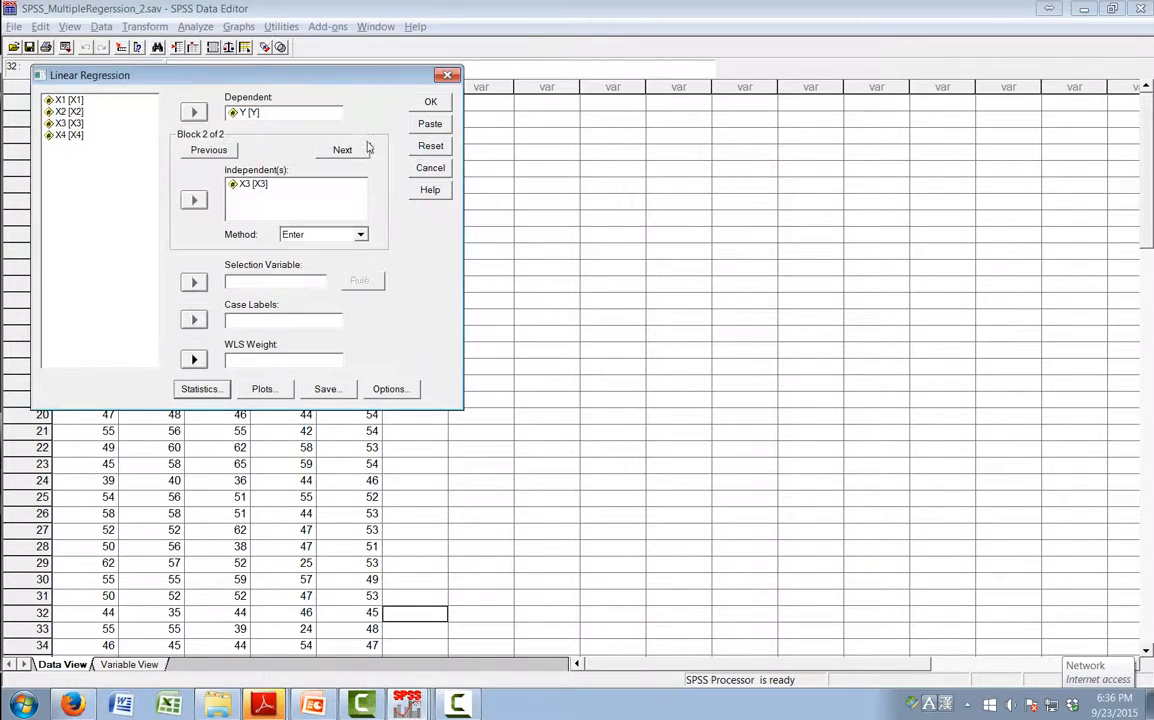
pyautogui.click(430, 105)
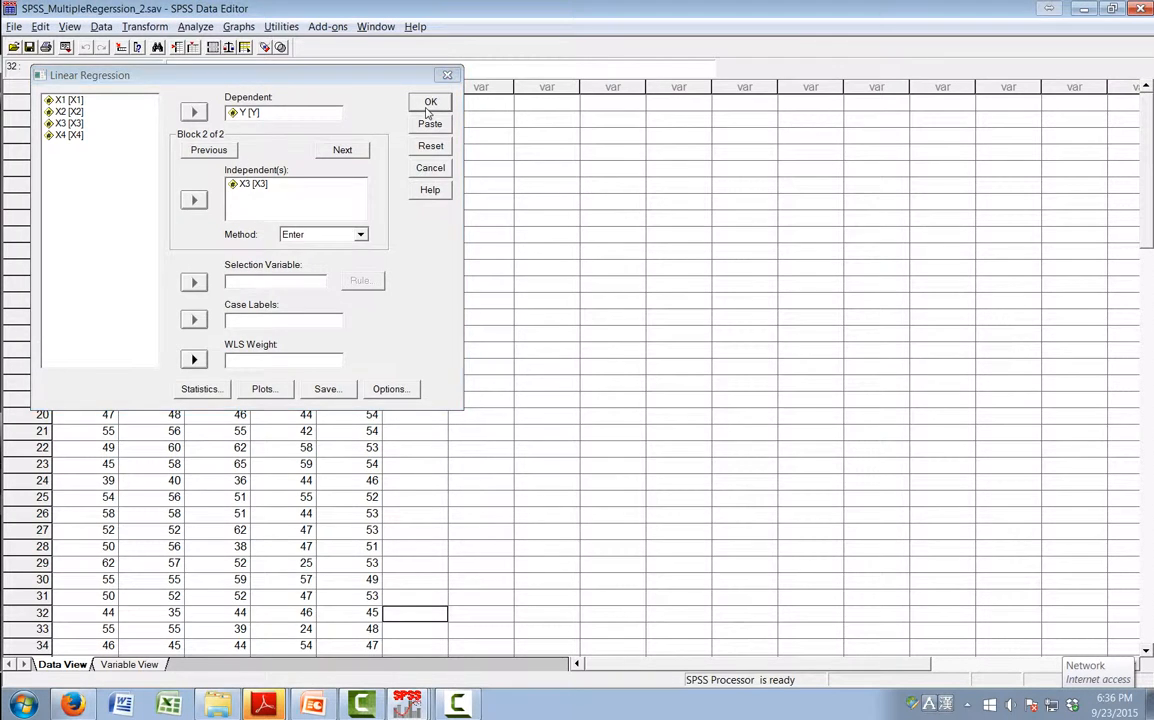
# Step: Examine the new output's change statistics in the Model Summary along with the ANOVA, Coefficients and Excluded Variables tables
pyautogui.scroll(-8, 716, 371)
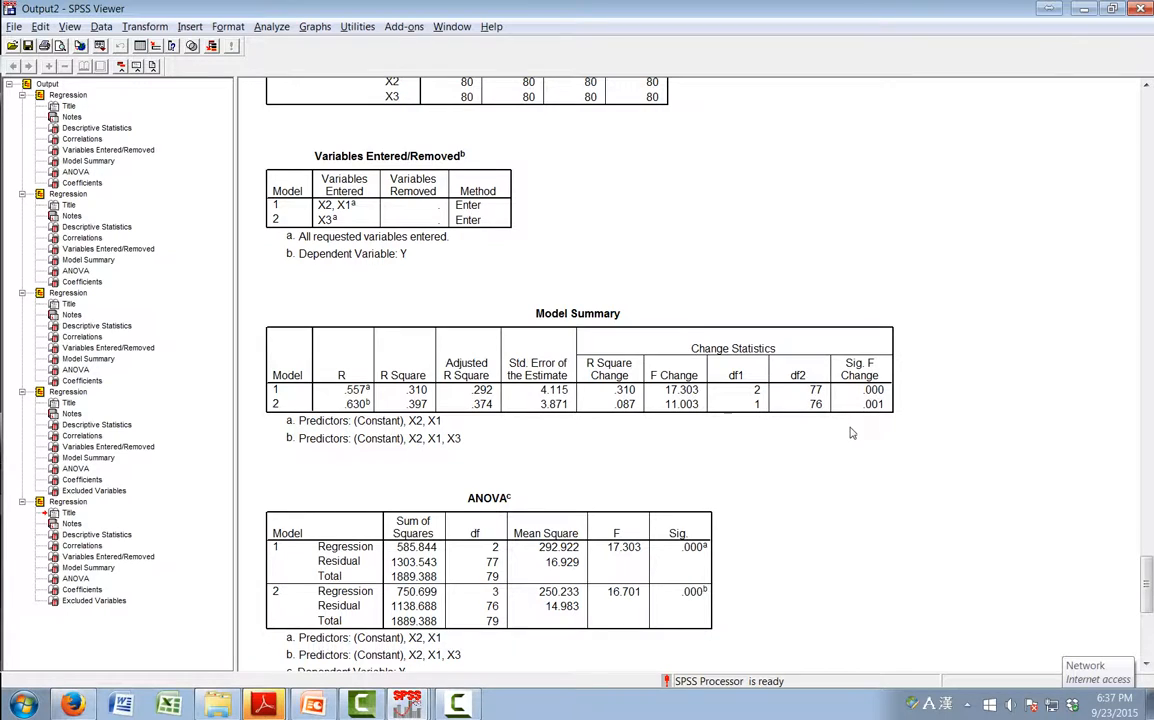
pyautogui.scroll(-2, 853, 445)
pyautogui.scroll(-2, 853, 445)
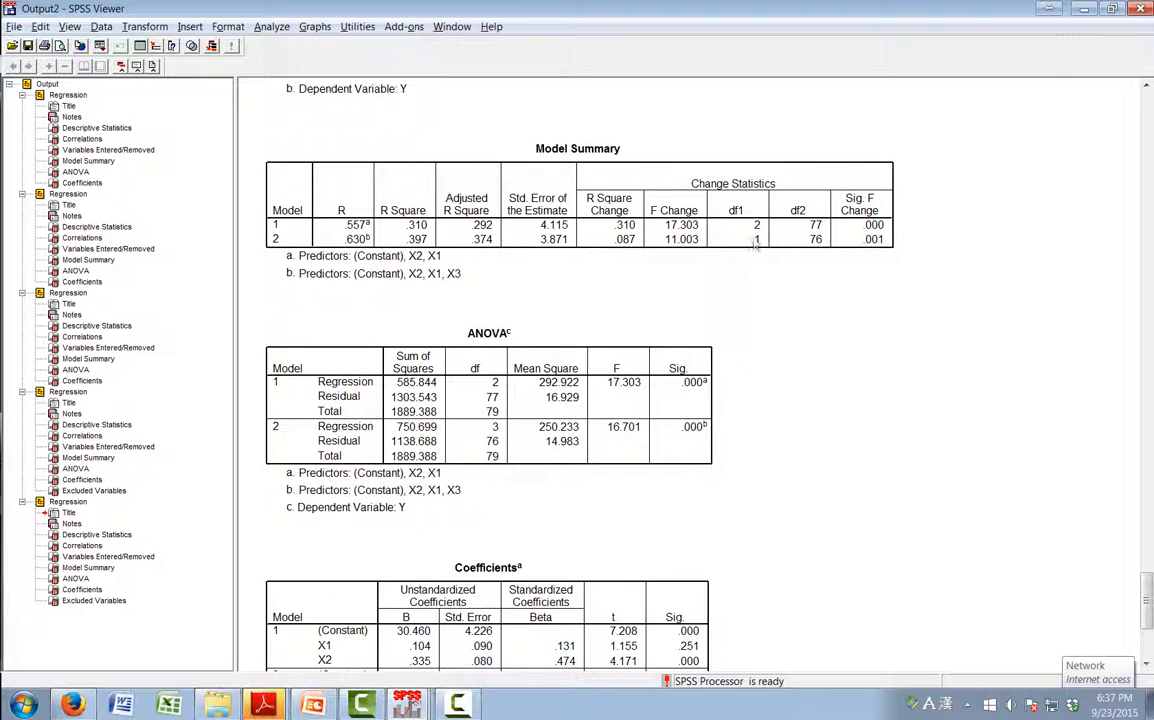
pyautogui.scroll(-6, 760, 285)
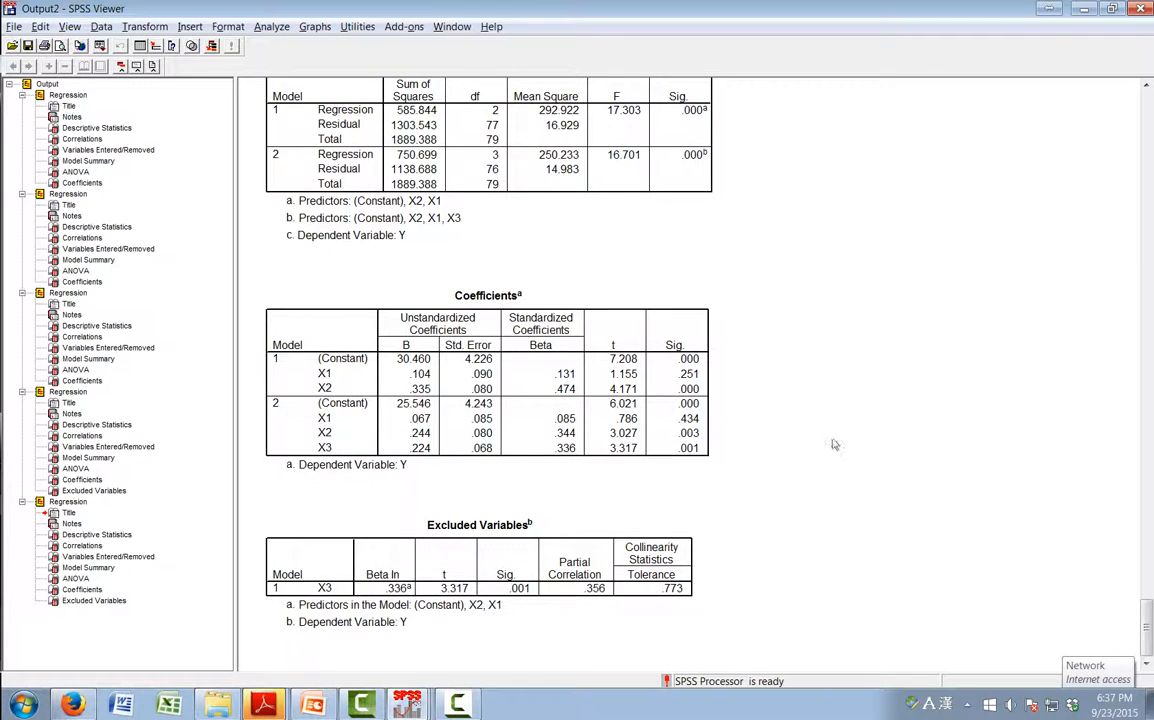
pyautogui.scroll(5, 750, 400)
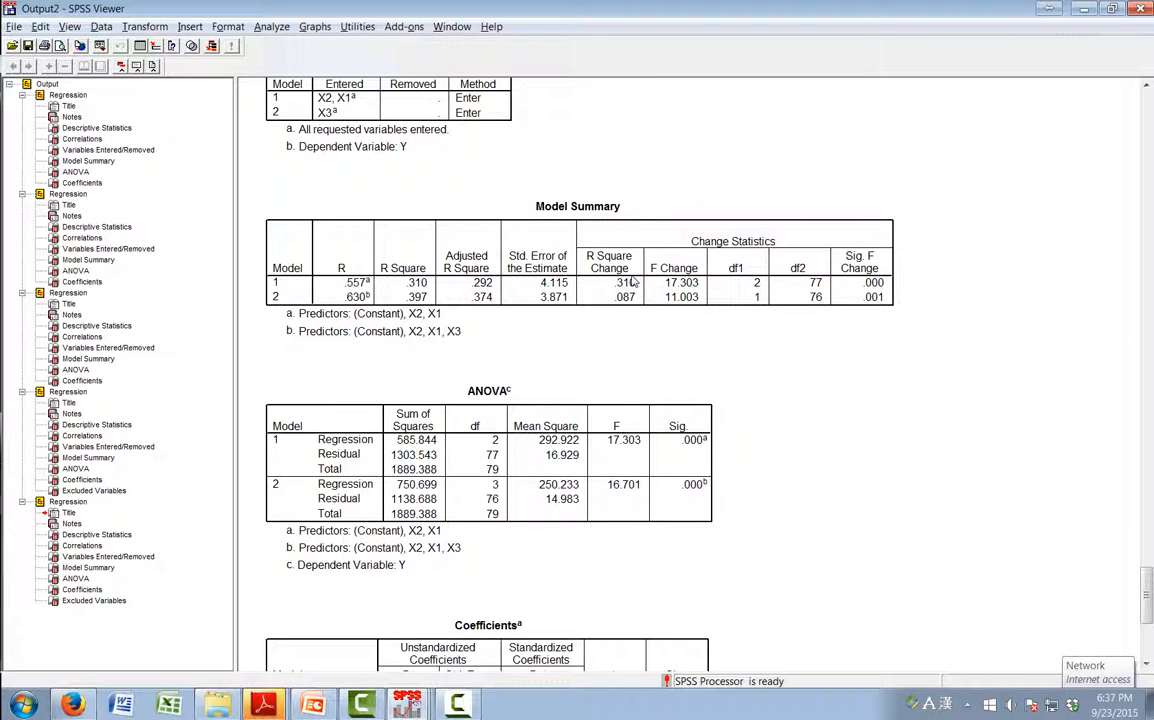